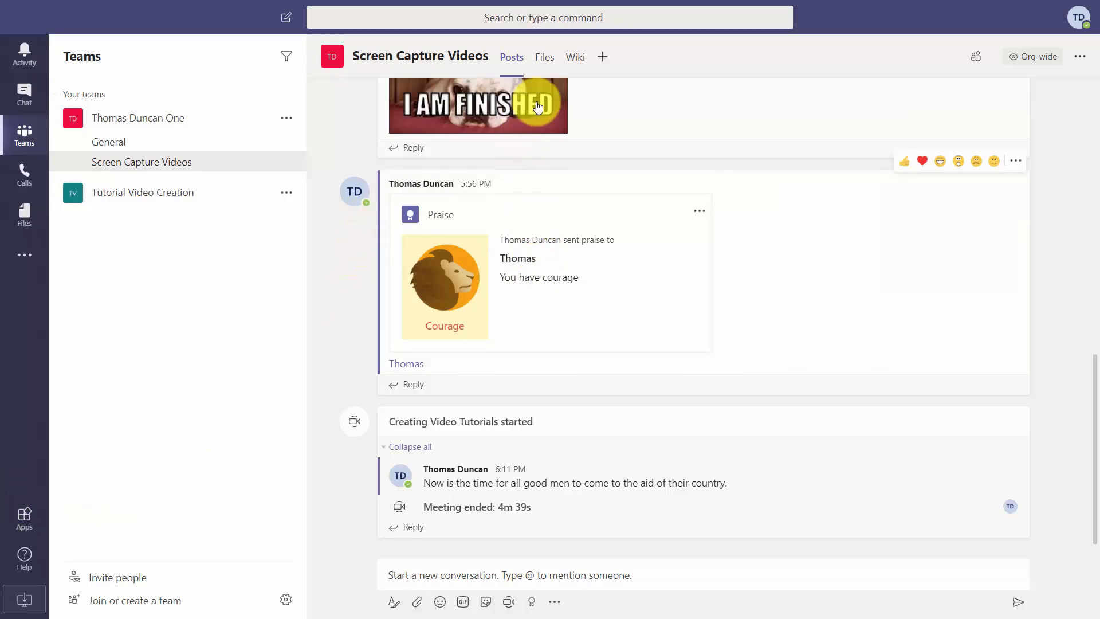
On the Wiki tab, title the first section 'The Fast Research Process' and add one body sentence
left_click(577, 58)
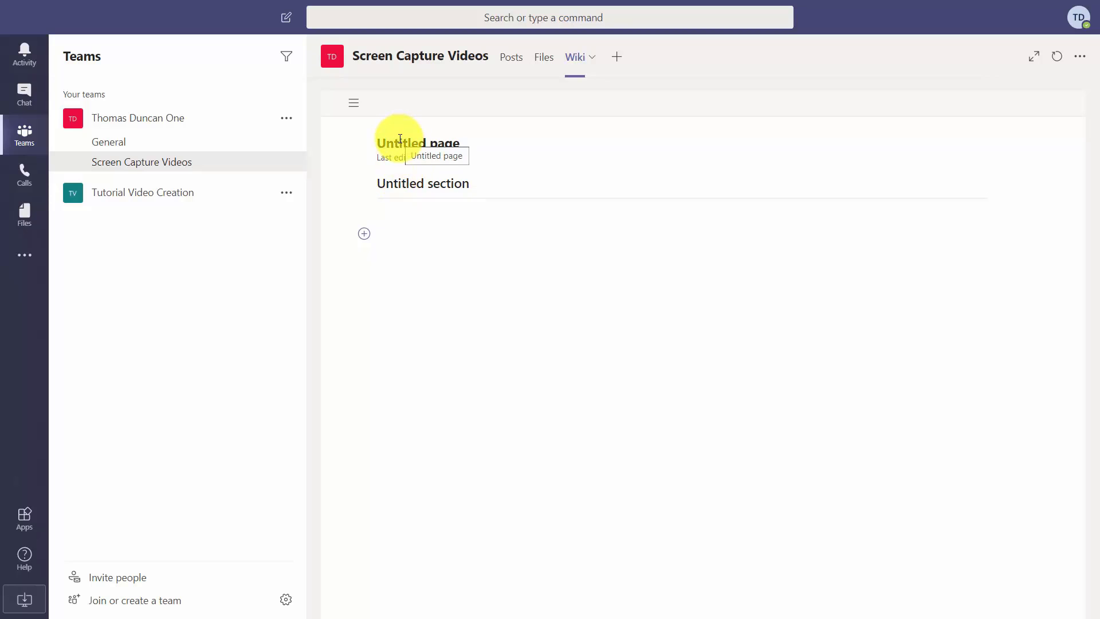
left_click(449, 183)
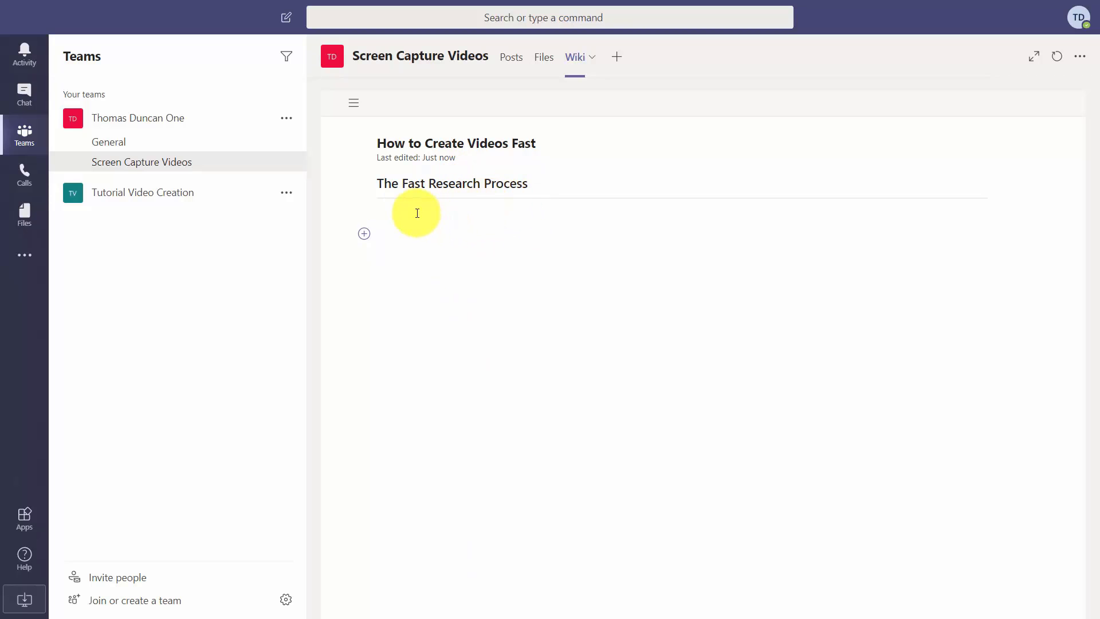
left_click(415, 211)
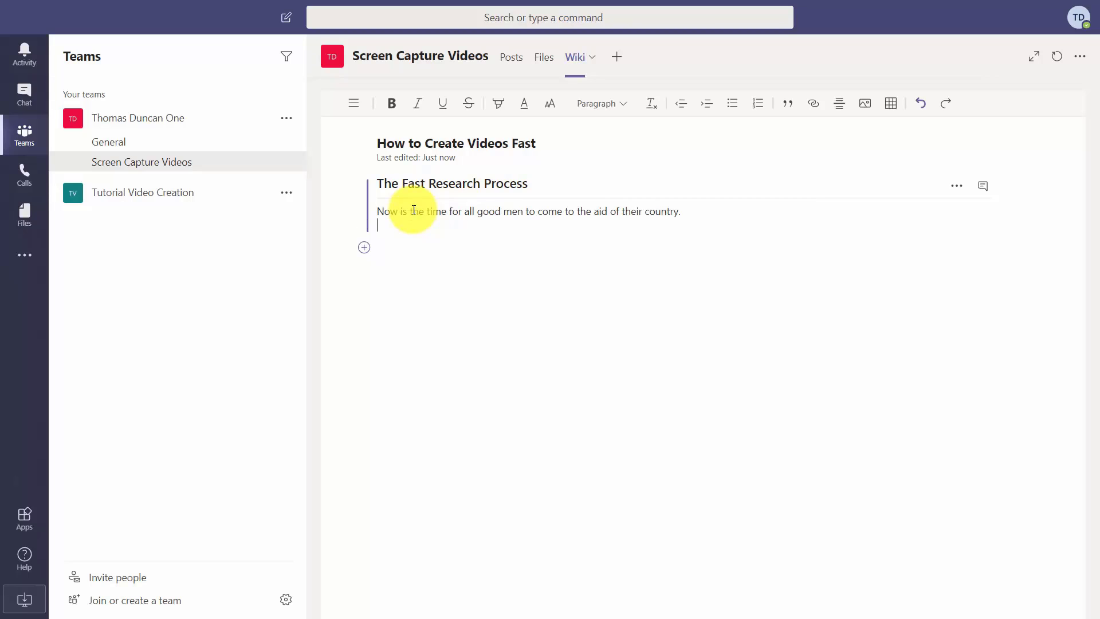
key("Return")
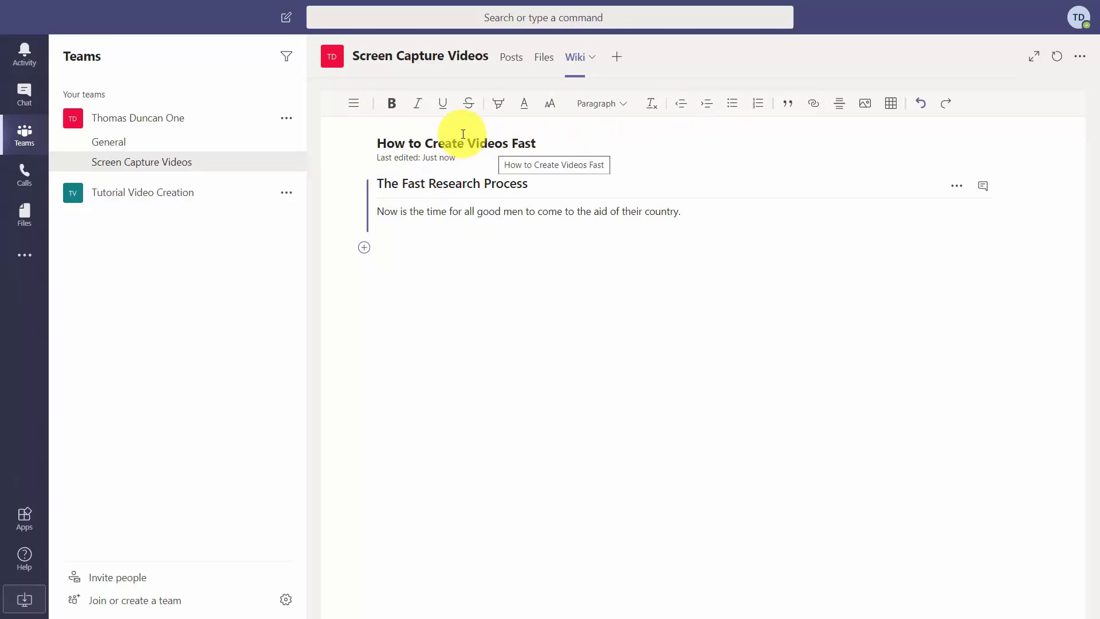
left_click(864, 105)
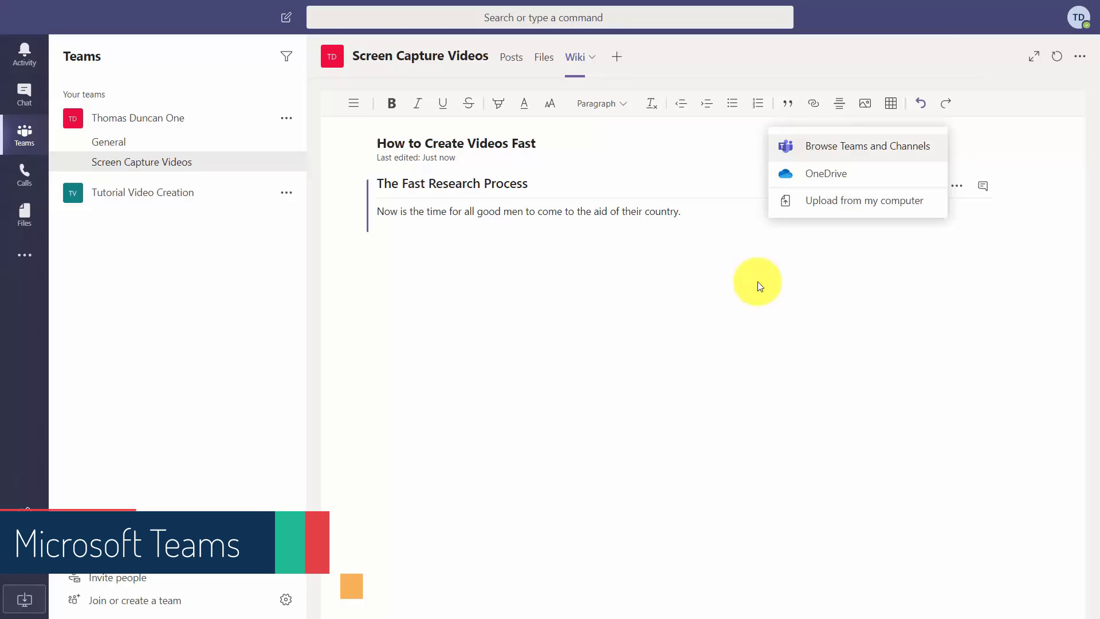
left_click(762, 282)
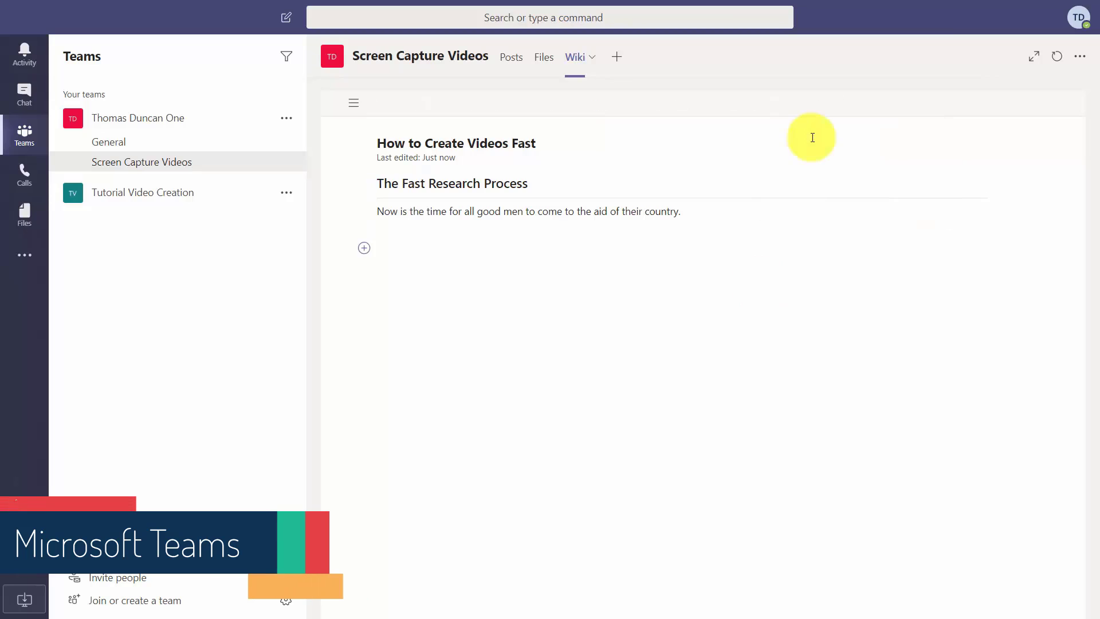
Add a new section named 'The Fast Building Process' and place the cursor in its body
left_click(364, 248)
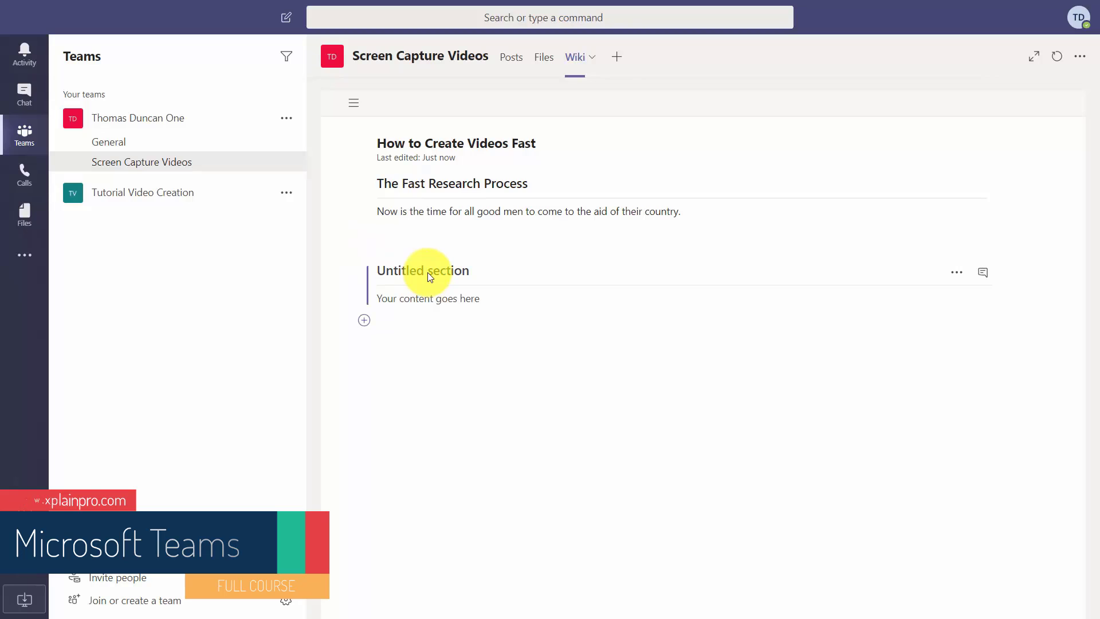
type("The Fast Building Process")
left_click(500, 384)
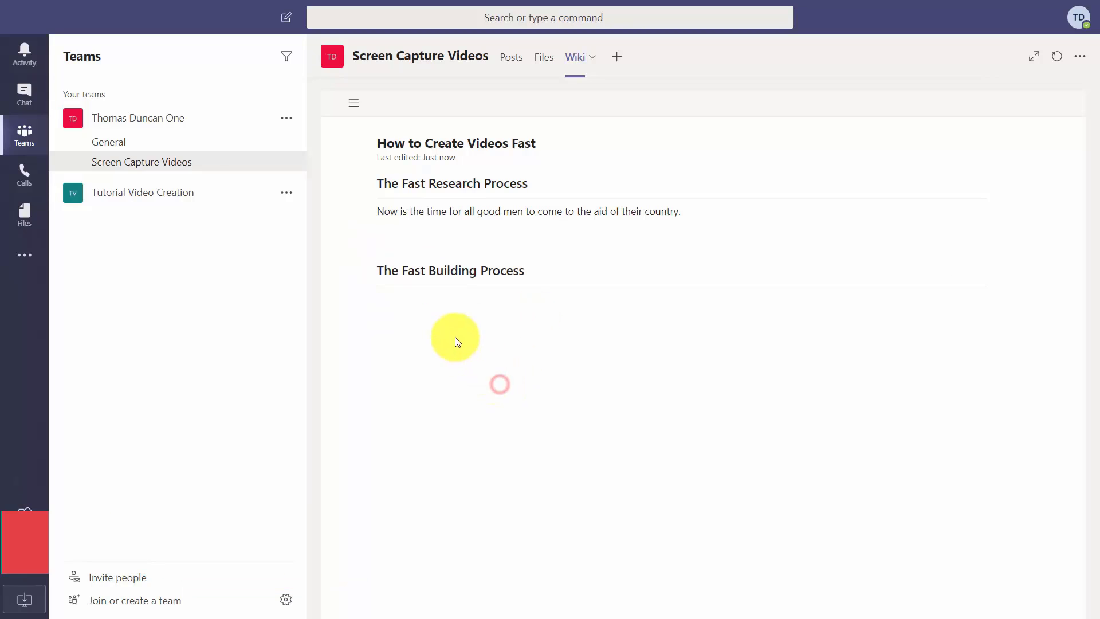
left_click(450, 300)
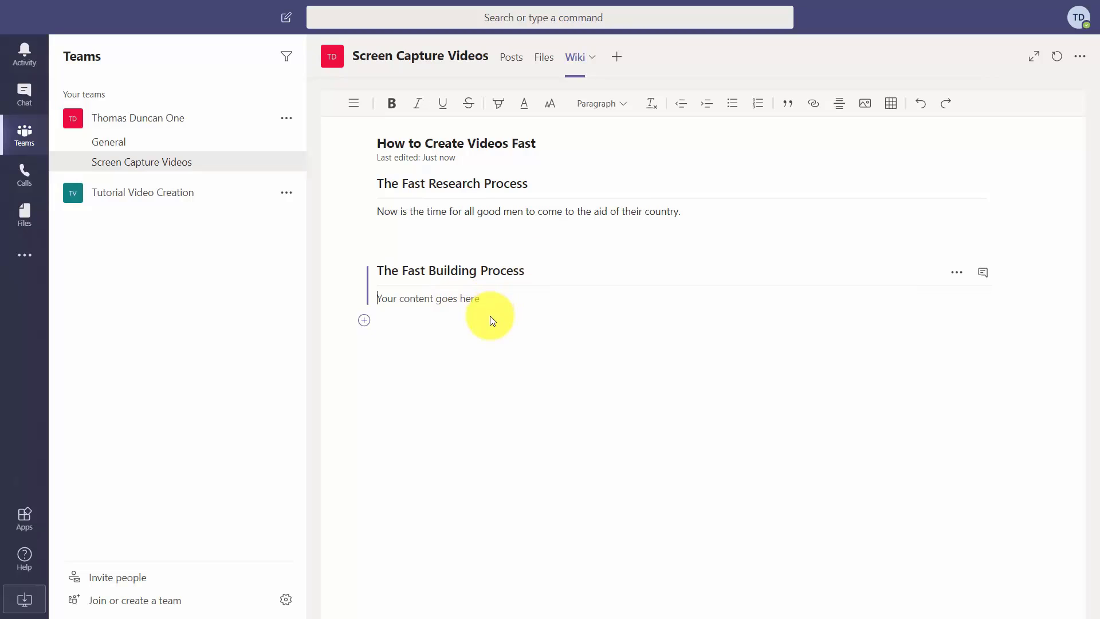
mouse_move(688, 198)
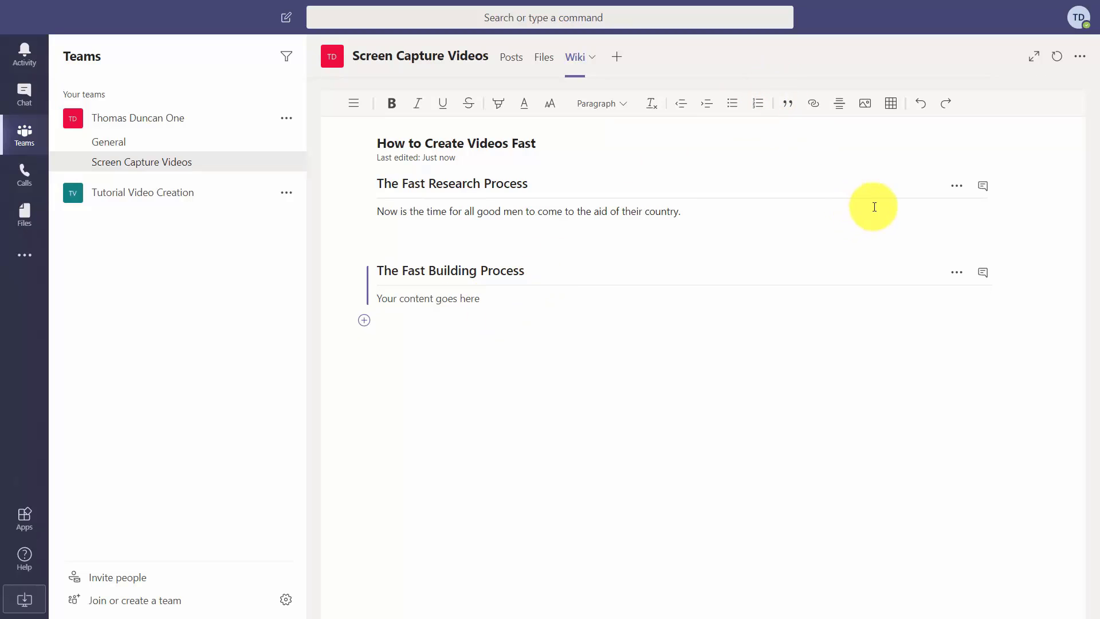
Copy the link to 'The Fast Research Process' section from its … menu
left_click(957, 186)
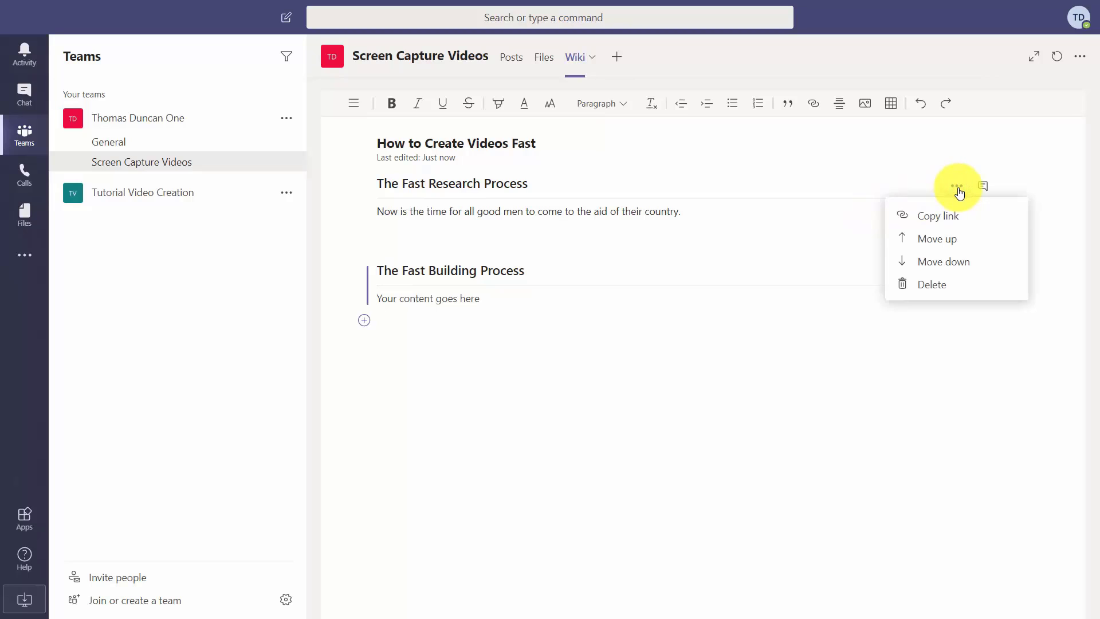
left_click(939, 222)
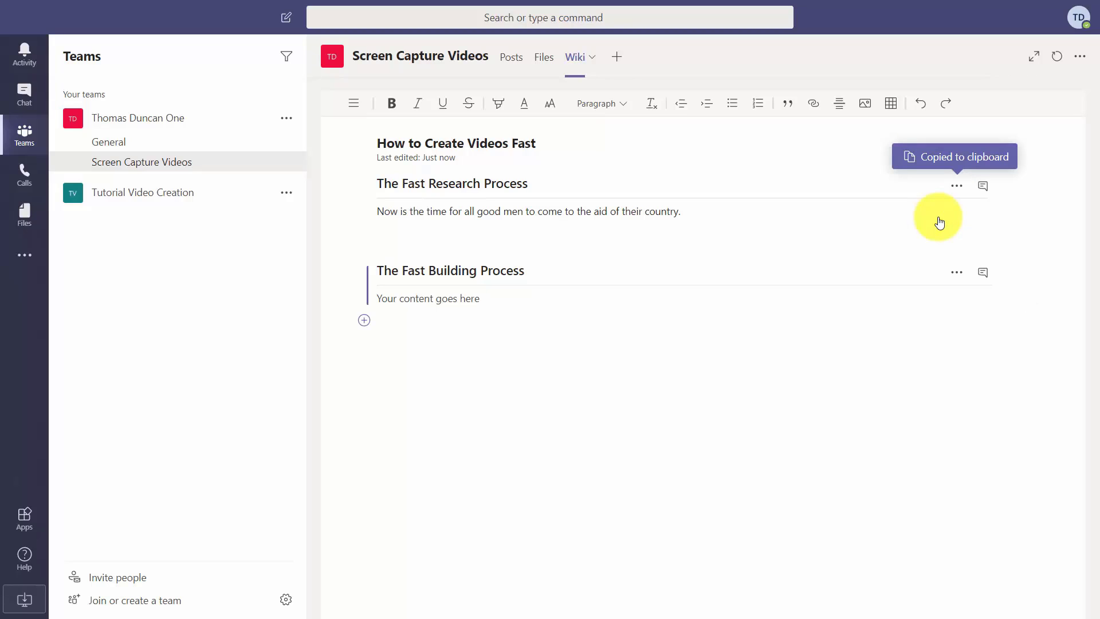
Start a conversation on 'The Fast Research Process' section, then return to the wiki and reopen it
left_click(983, 185)
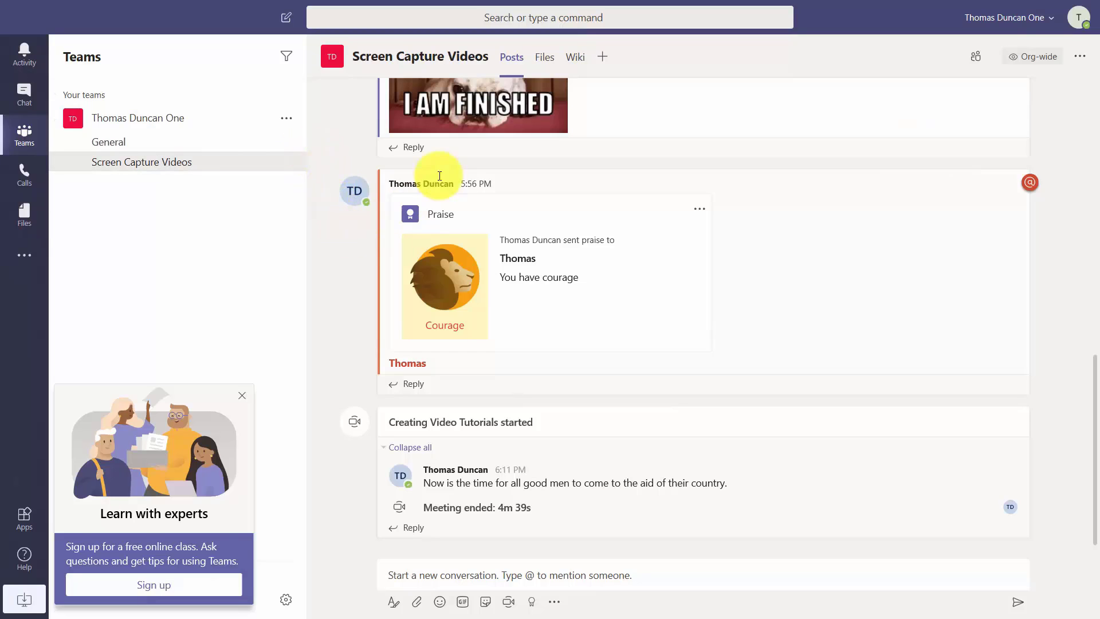
left_click(568, 58)
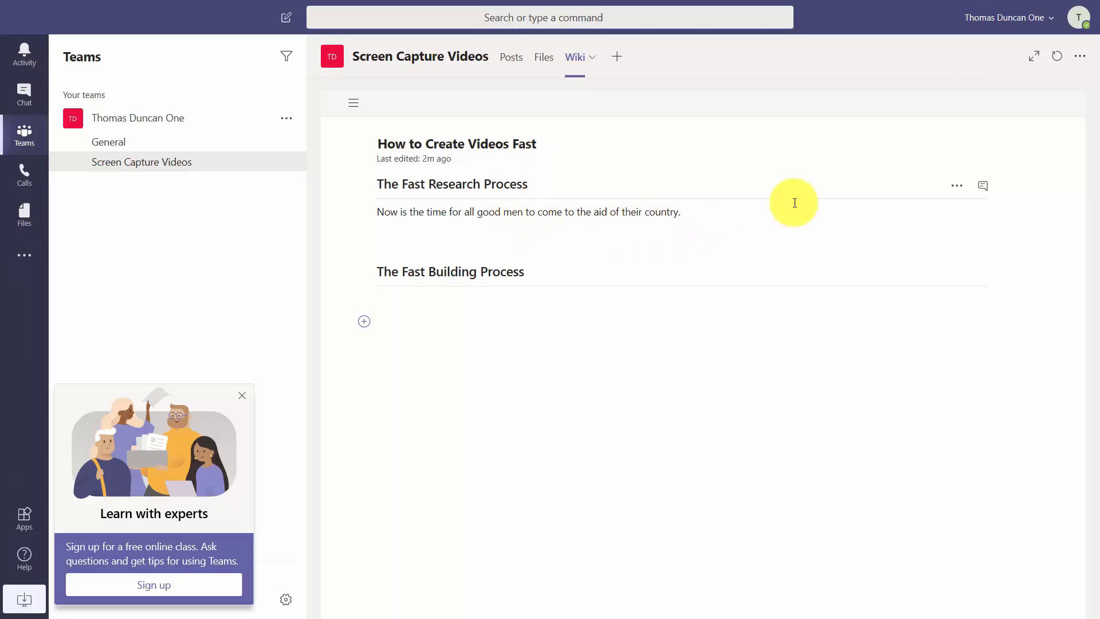
left_click(984, 187)
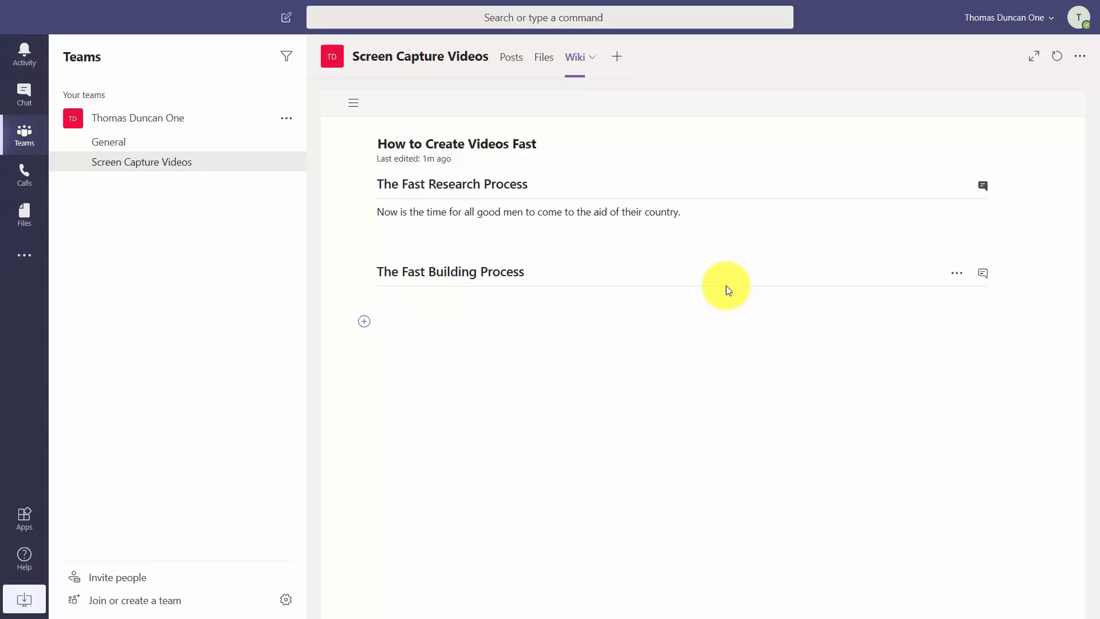
left_click(574, 344)
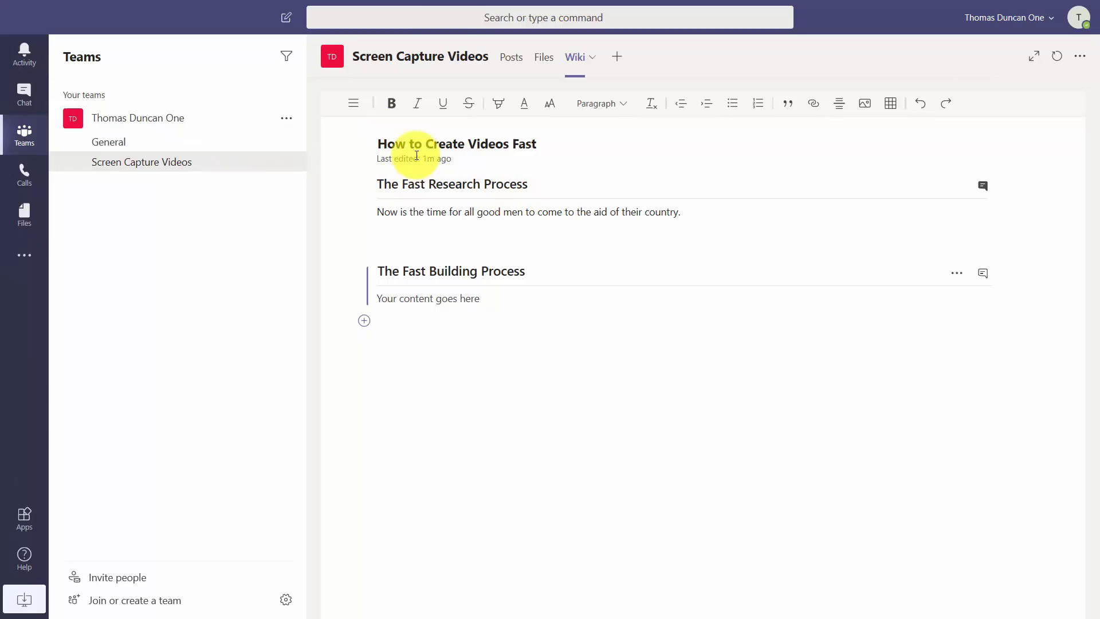
left_click(467, 16)
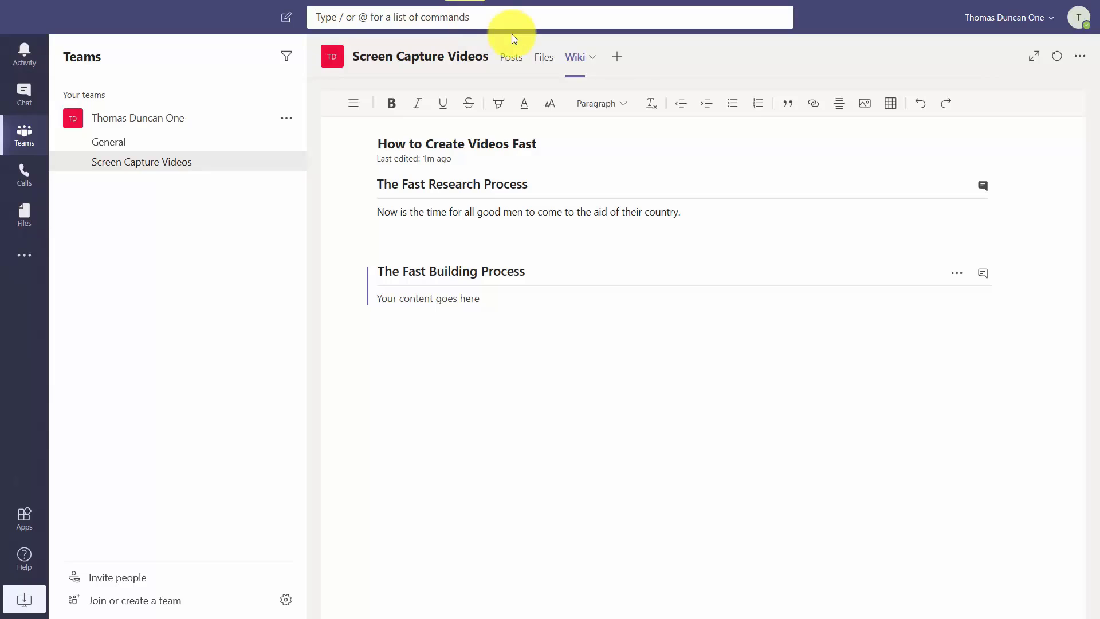
type("Fast Research")
key("Return")
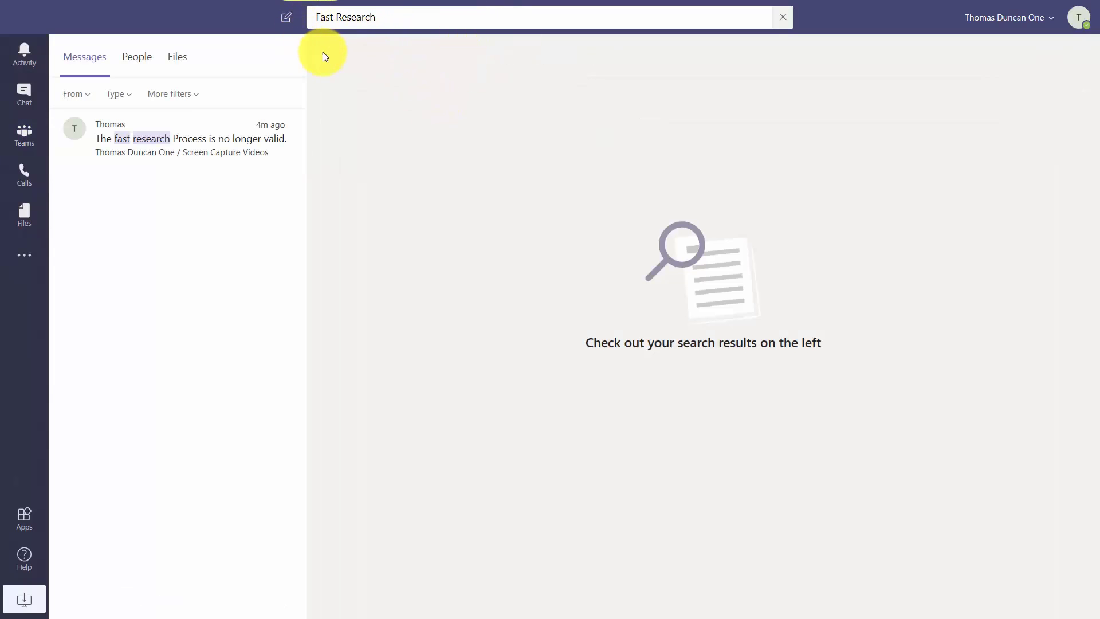